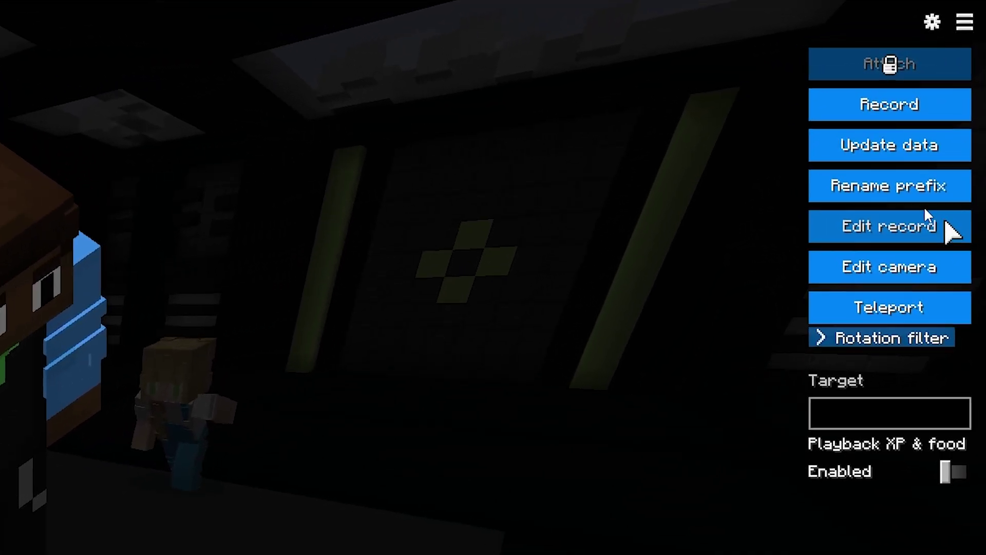
# Open the Handsome recording's action timeline editor and scroll along the timeline.
pyautogui.click(919, 226)
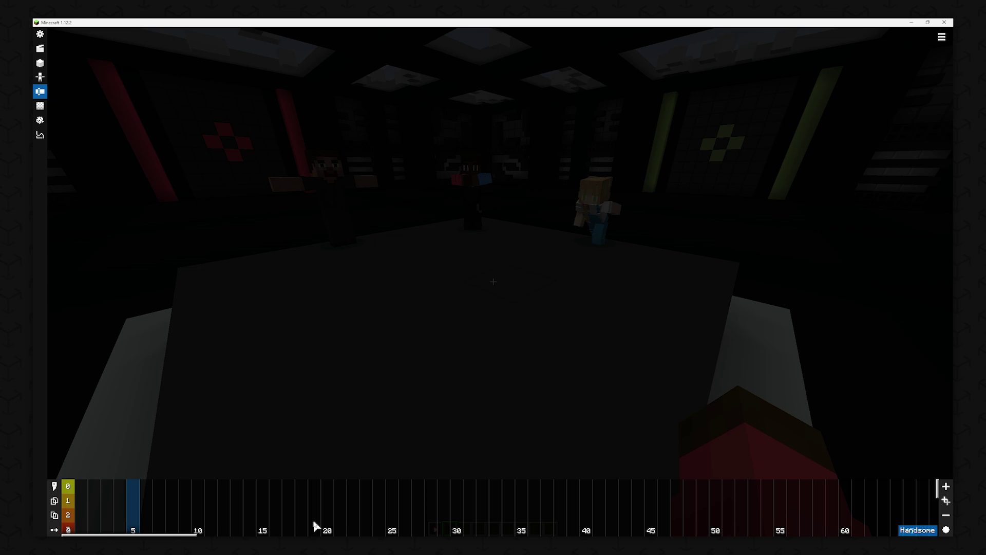
pyautogui.hscroll(5, 314, 518)
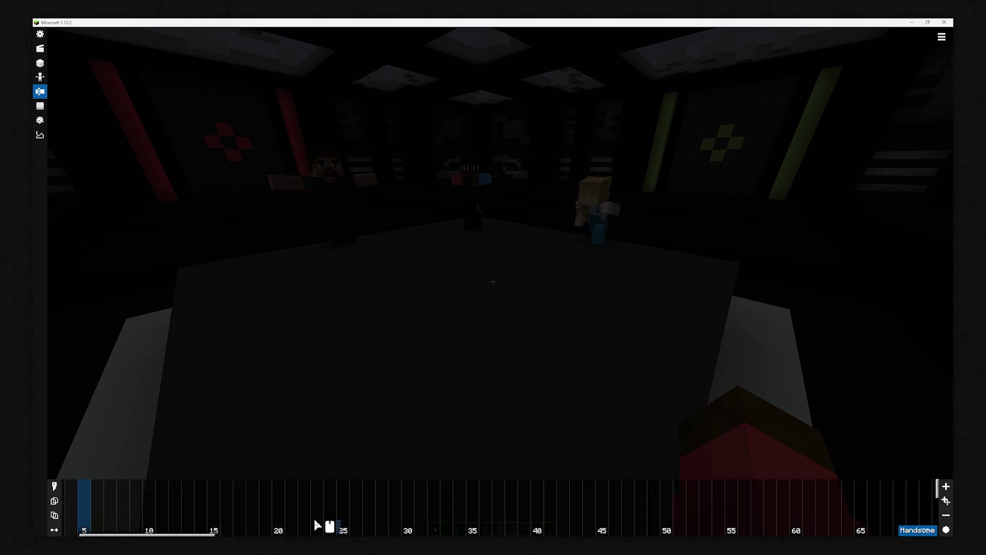
pyautogui.moveTo(315, 520); pyautogui.dragTo(524, 503)
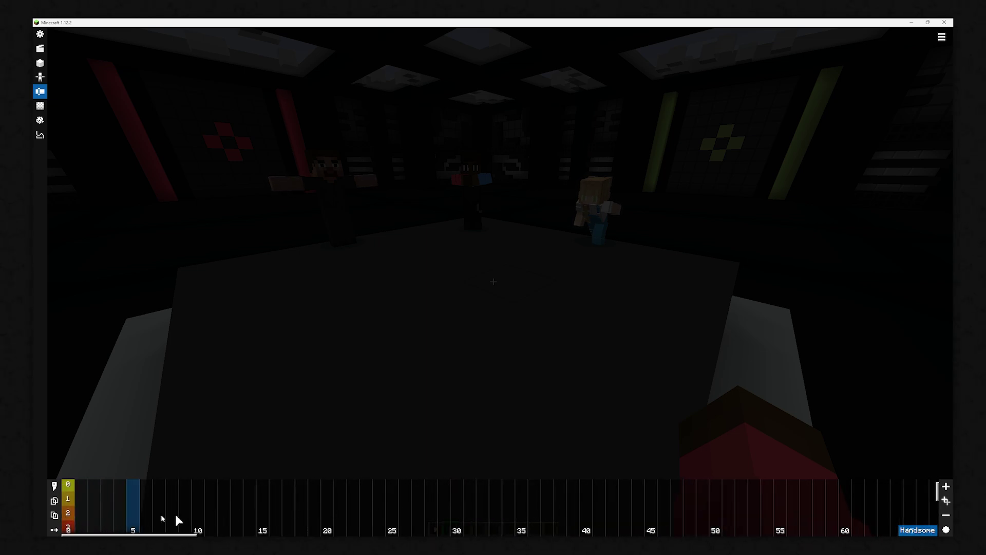
pyautogui.moveTo(137, 533); pyautogui.dragTo(34, 536)
# Scroll through the action layers, then zoom the timeline so it extends past frame 190.
pyautogui.press('shift')
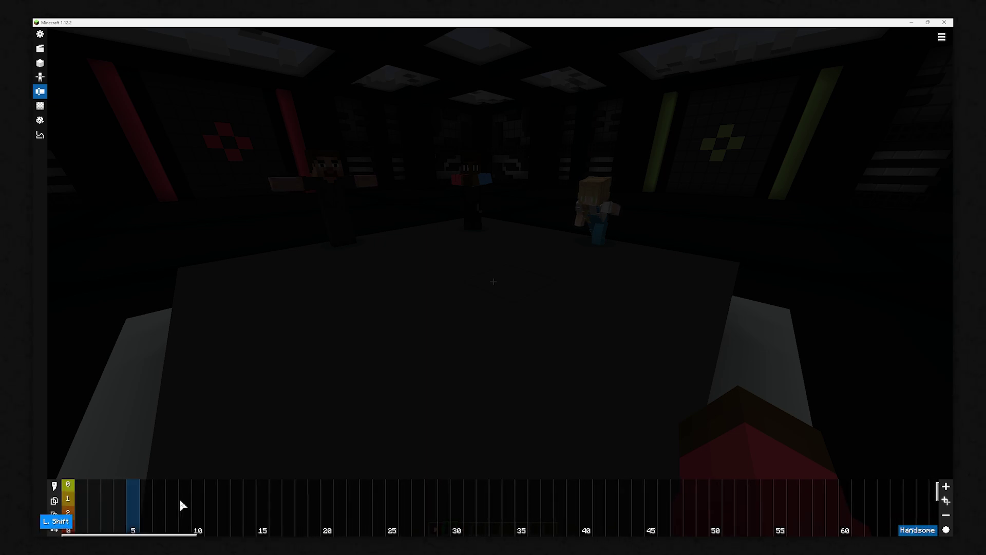
pyautogui.scroll(-5, 180, 500)
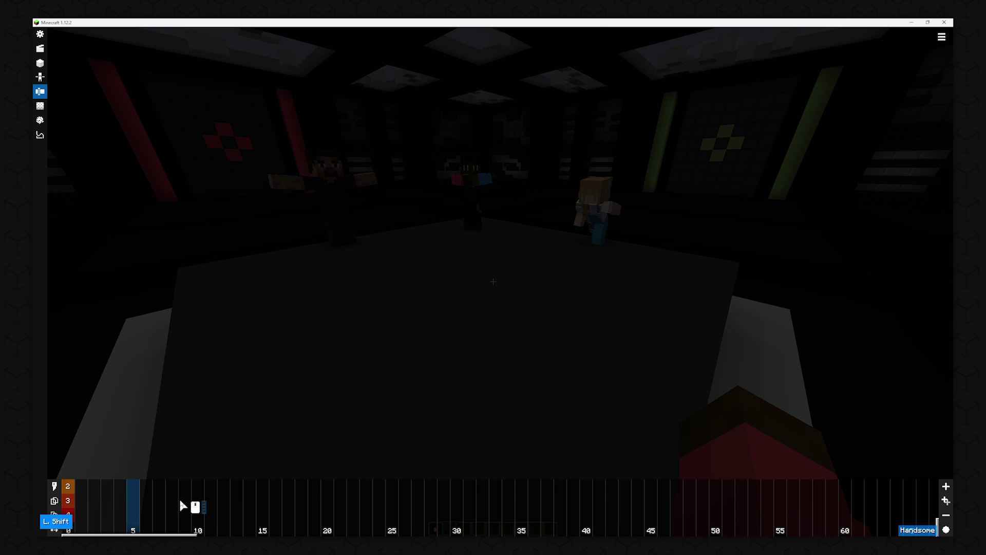
pyautogui.scroll(5, 179, 501)
pyautogui.scroll(-5, 180, 500)
pyautogui.scroll(5, 180, 500)
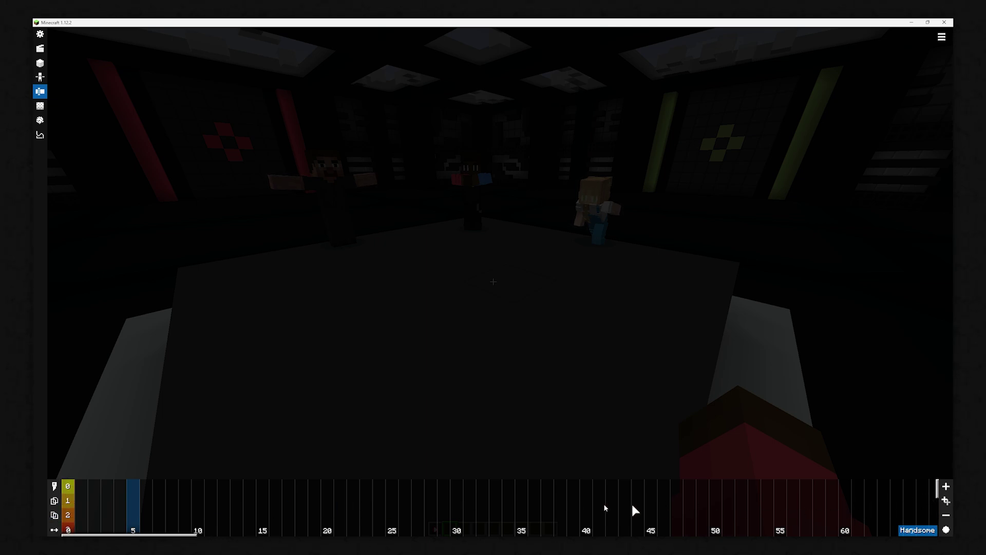
pyautogui.scroll(-6, 320, 505)
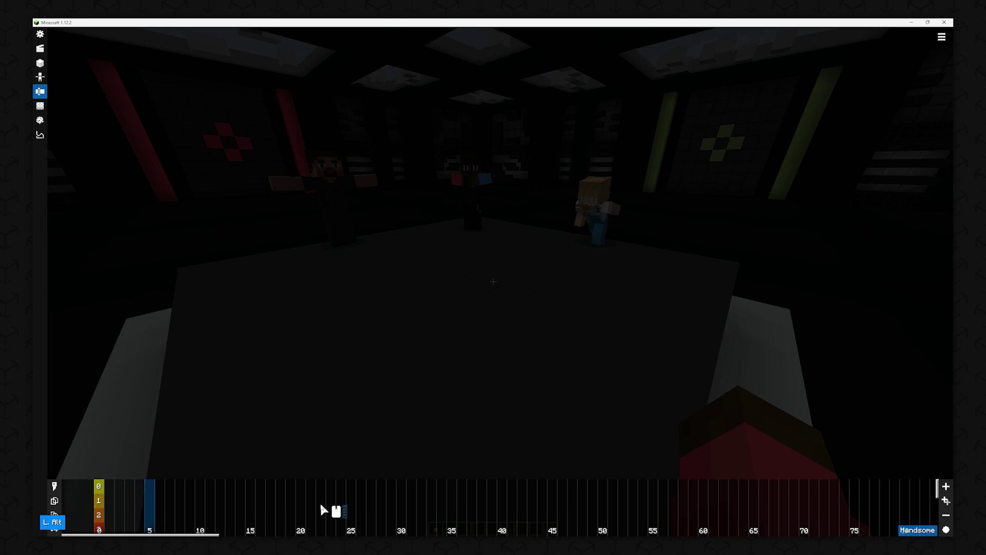
pyautogui.press('alt')
pyautogui.scroll(6, 321, 508)
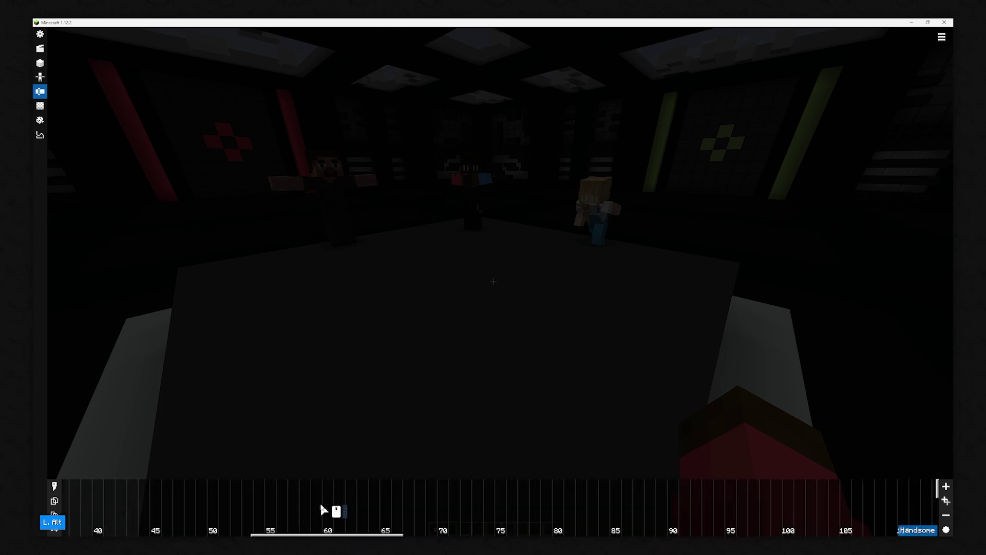
# Add a Swipe action at frame 100, duplicating it and then removing the extra copy.
pyautogui.scroll(-2, 321, 504)
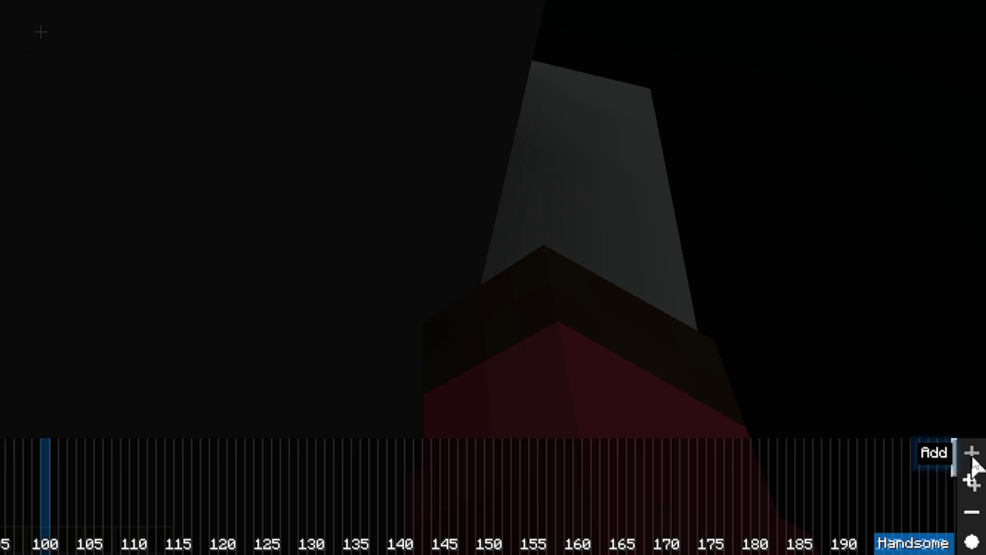
pyautogui.click(973, 457)
pyautogui.click(905, 474)
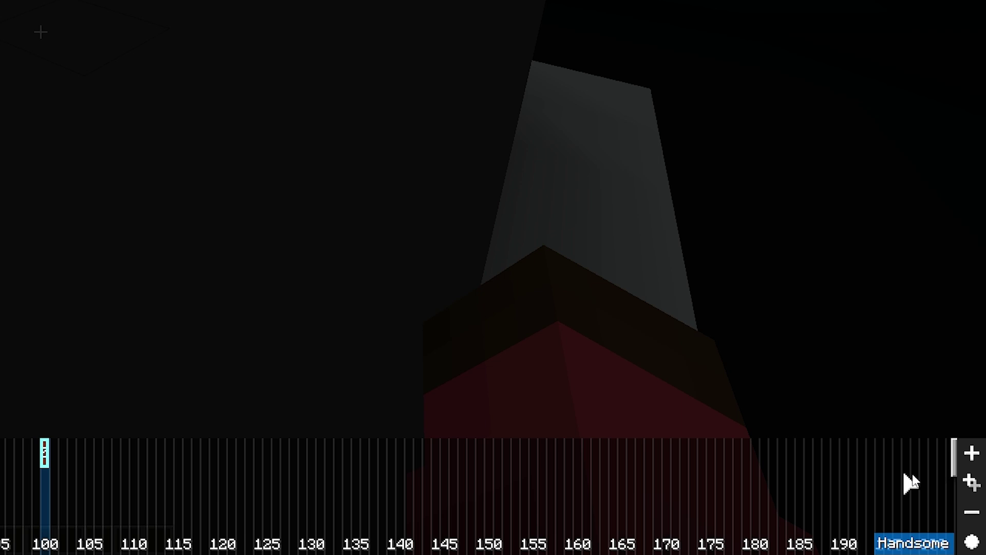
pyautogui.click(969, 479)
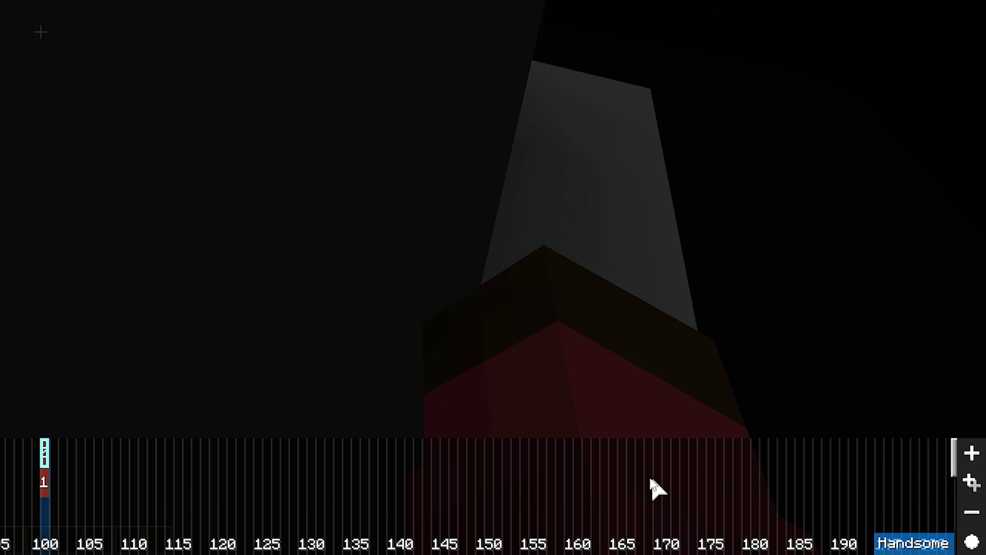
pyautogui.click(972, 513)
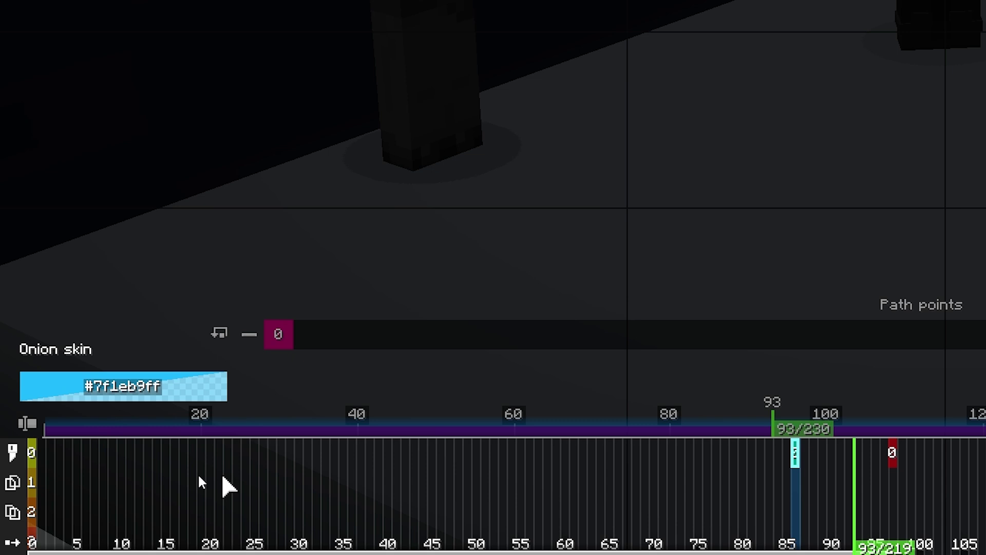
# Move the action at frame 86 to frame 93 by cutting and pasting it.
pyautogui.click(10, 455)
pyautogui.hotkey('ctrl', 'v')
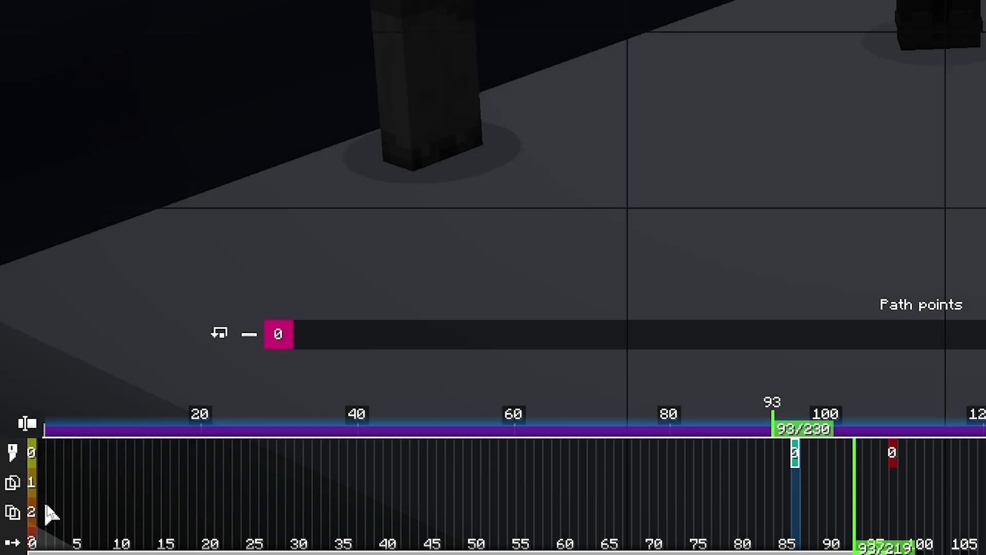
pyautogui.click(859, 462)
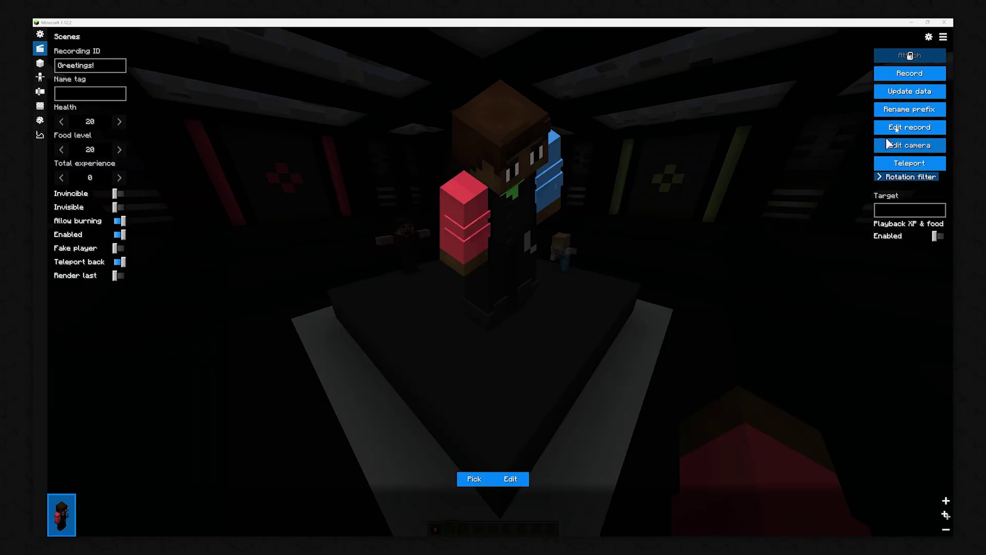
pyautogui.click(943, 37)
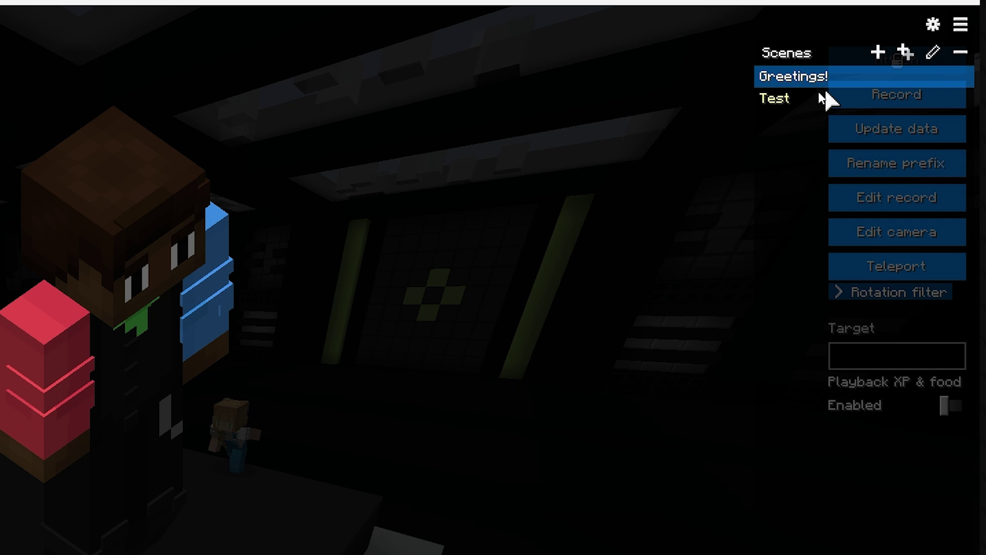
pyautogui.click(838, 87)
pyautogui.click(836, 73)
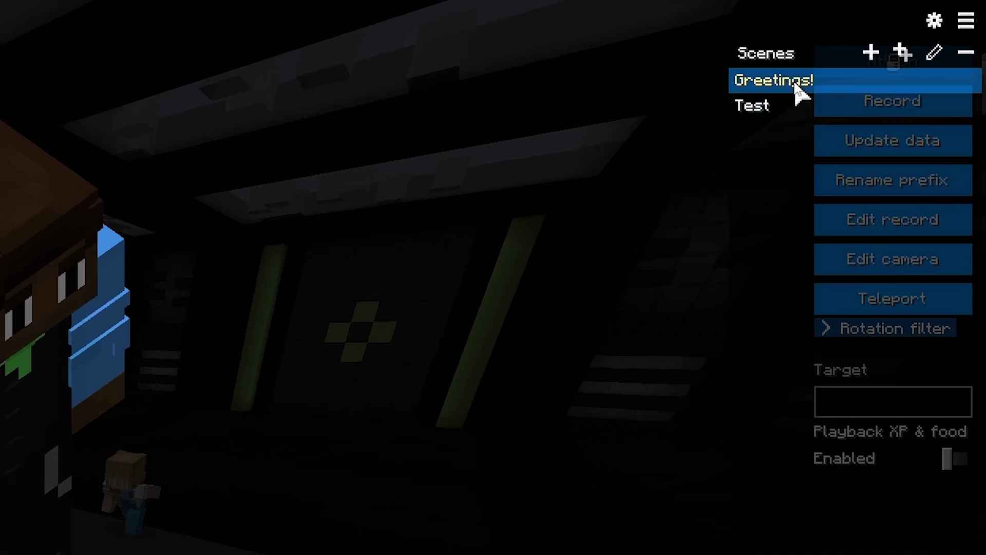
pyautogui.click(966, 20)
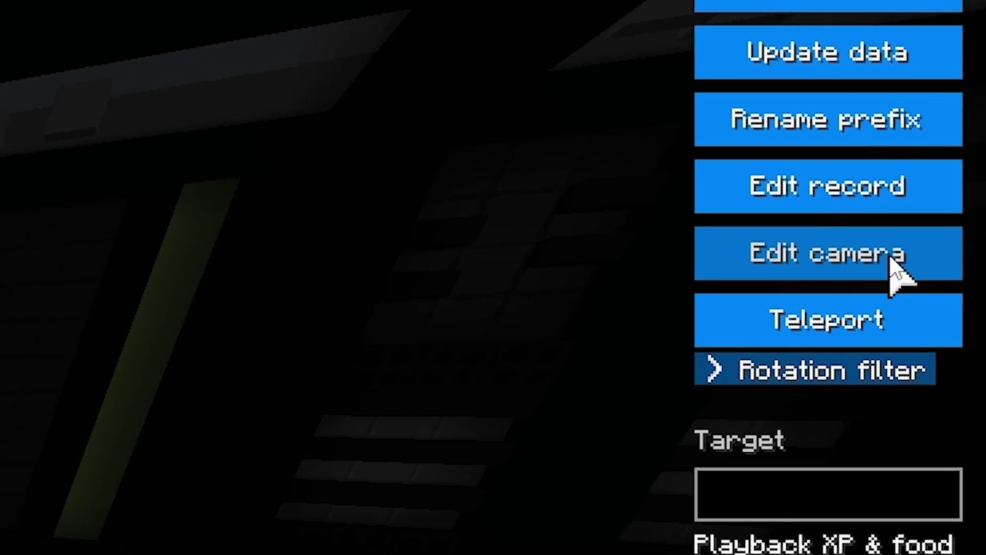
# Open the Greetings! recording's action timeline in the camera editor and scrub it along the camera path.
pyautogui.click(890, 257)
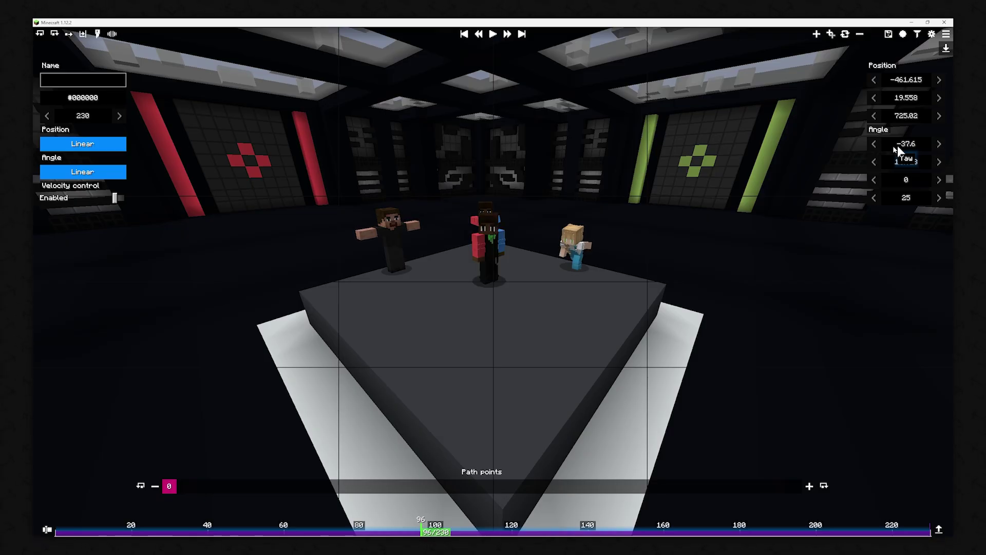
pyautogui.click(48, 529)
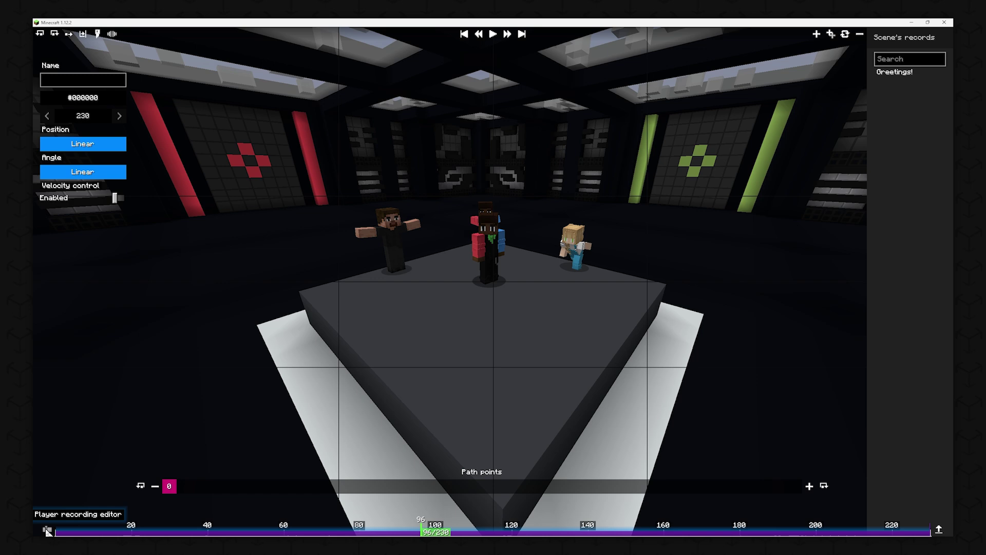
pyautogui.click(895, 73)
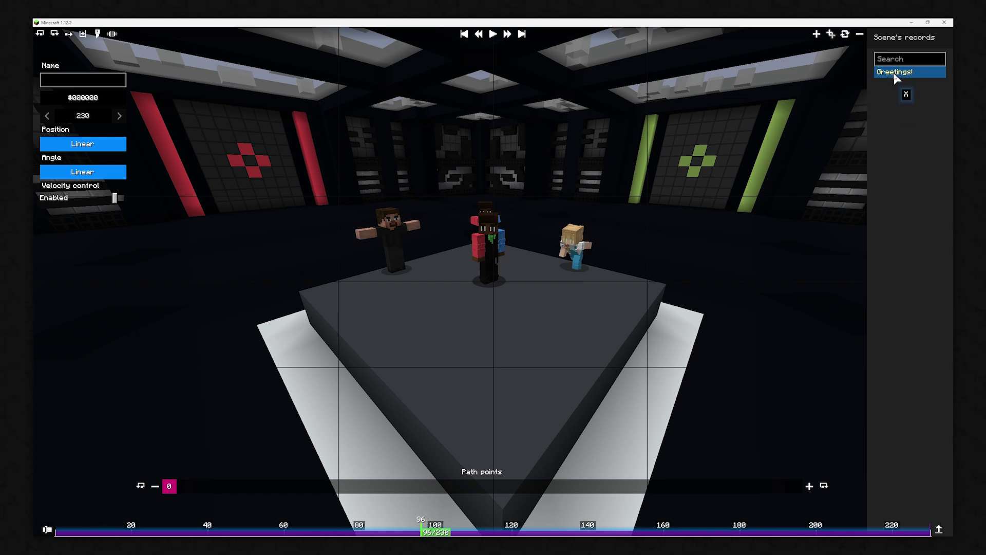
pyautogui.click(939, 529)
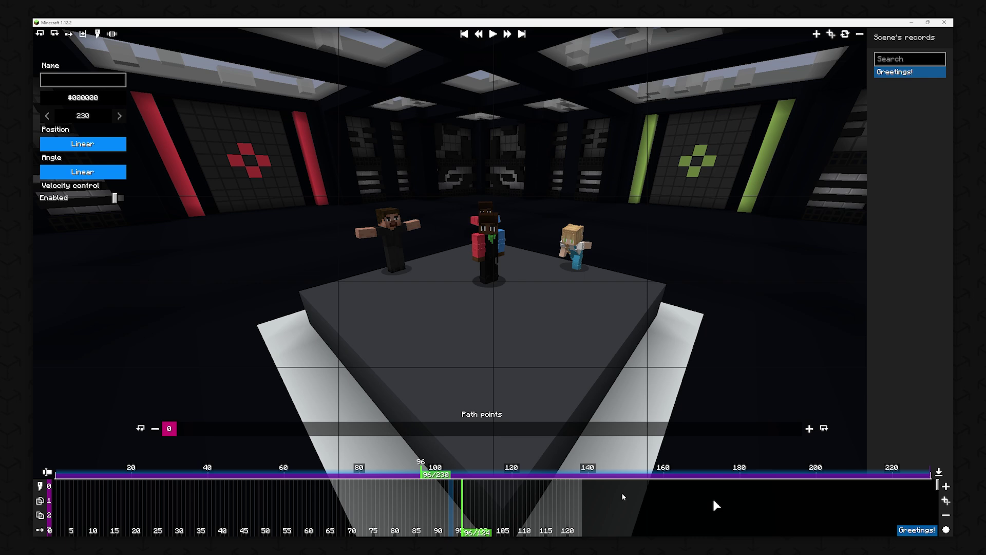
pyautogui.click(46, 472)
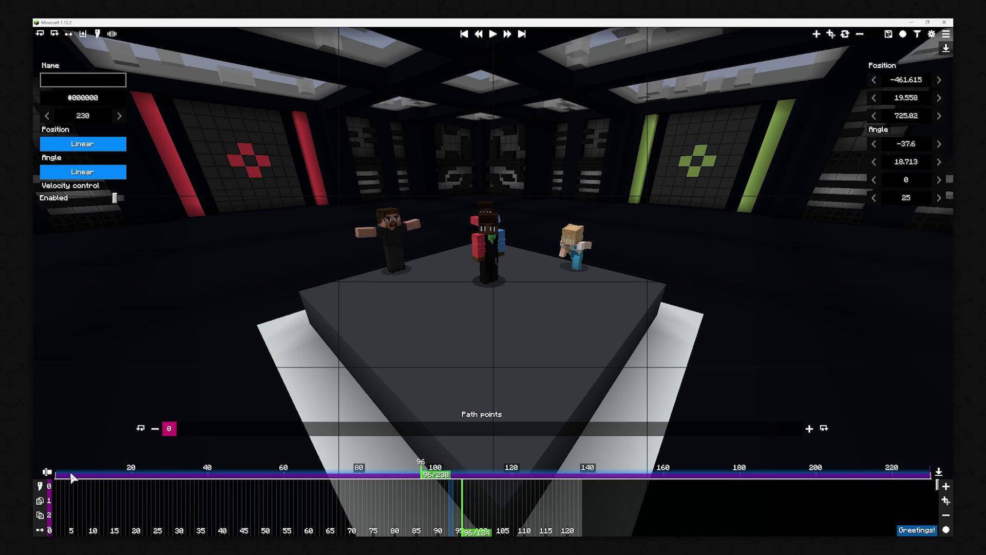
pyautogui.moveTo(93, 476); pyautogui.dragTo(36, 459)
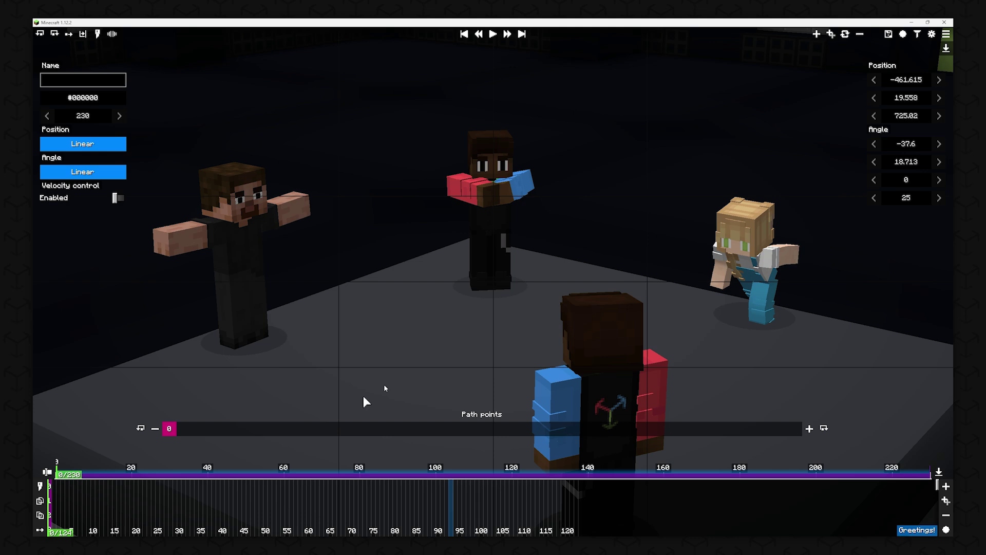
# Fly the camera to frame the stage and preview later frames of the recording.
pyautogui.press('f')
pyautogui.press('a')
pyautogui.moveTo(513, 310); pyautogui.dragTo(600, 273)
pyautogui.press('shift')
pyautogui.press('shift')
pyautogui.press('a')
pyautogui.press('d')
pyautogui.press('s')
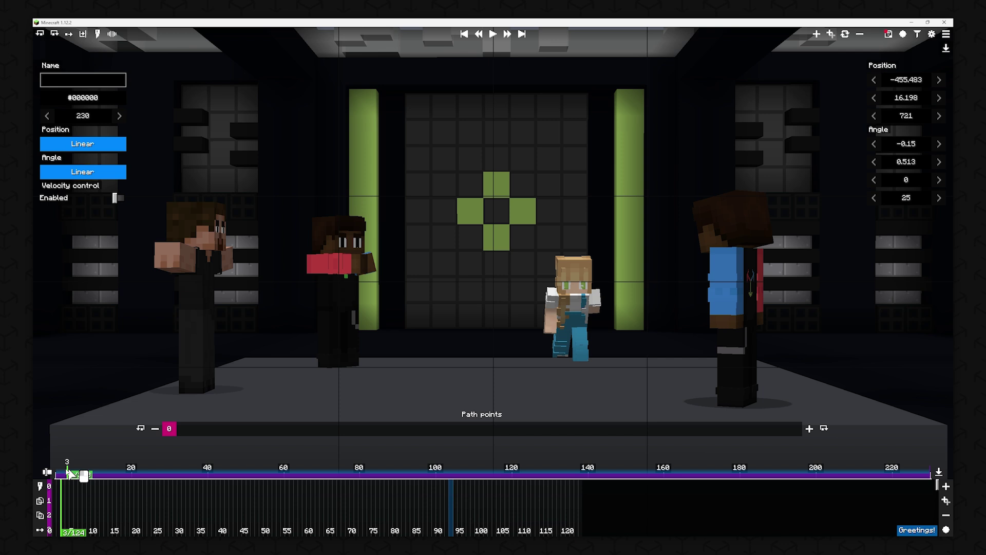
pyautogui.moveTo(57, 474)
pyautogui.mouseDown()
pyautogui.moveTo(414, 459)
pyautogui.moveTo(227, 459)
pyautogui.moveTo(261, 455)
pyautogui.mouseUp()
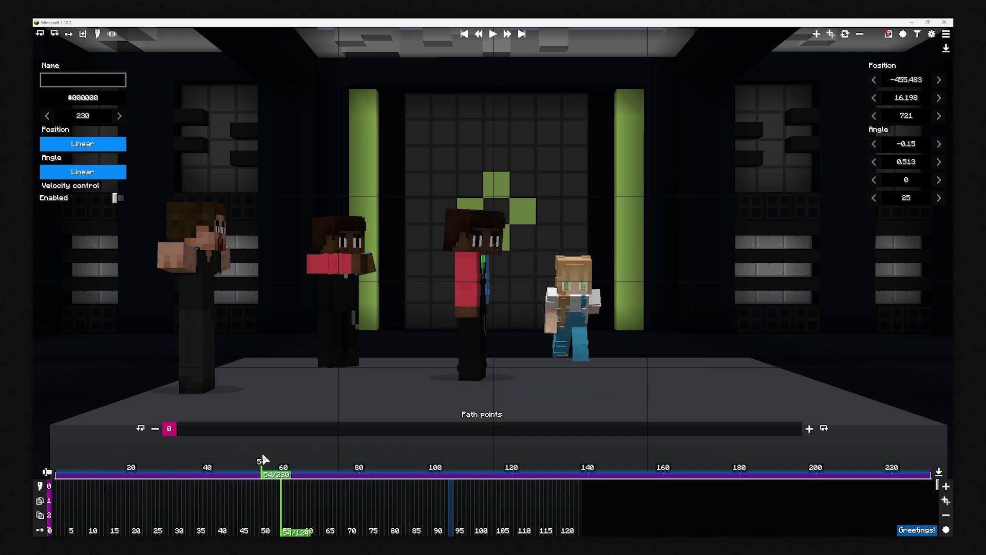
# Add a Morph action at tick 54, finding it by searching 'mo'.
pyautogui.click(283, 484)
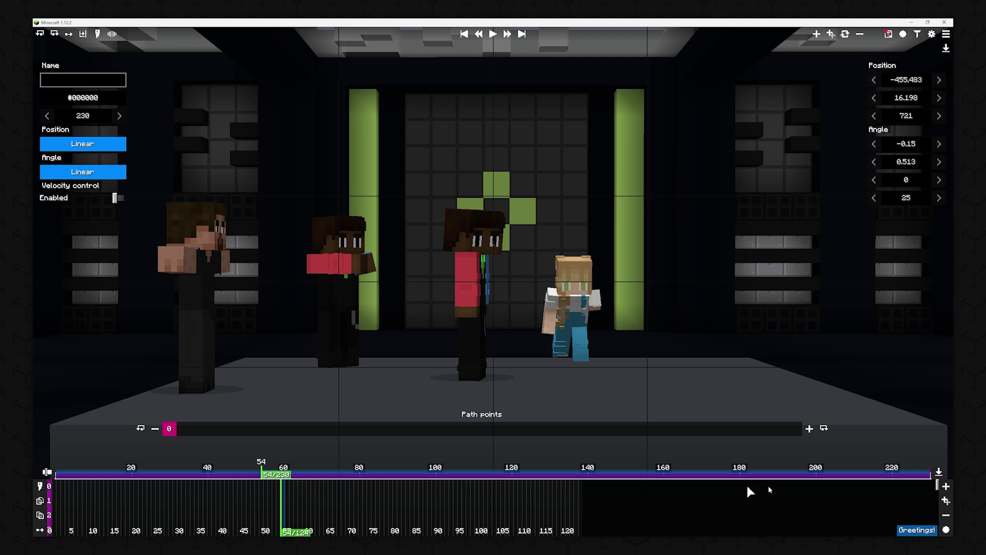
pyautogui.click(946, 486)
pyautogui.click(912, 487)
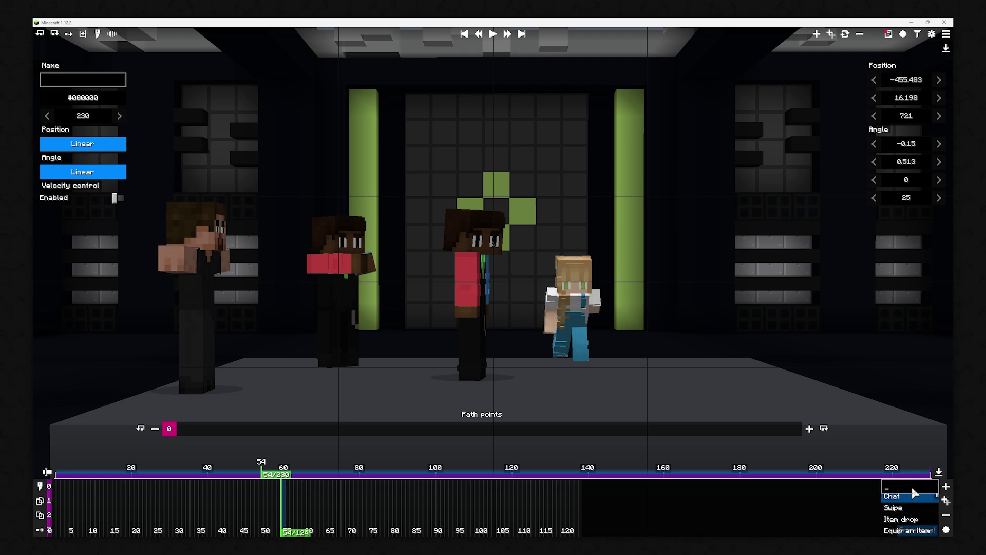
pyautogui.write('mo')
pyautogui.click(903, 507)
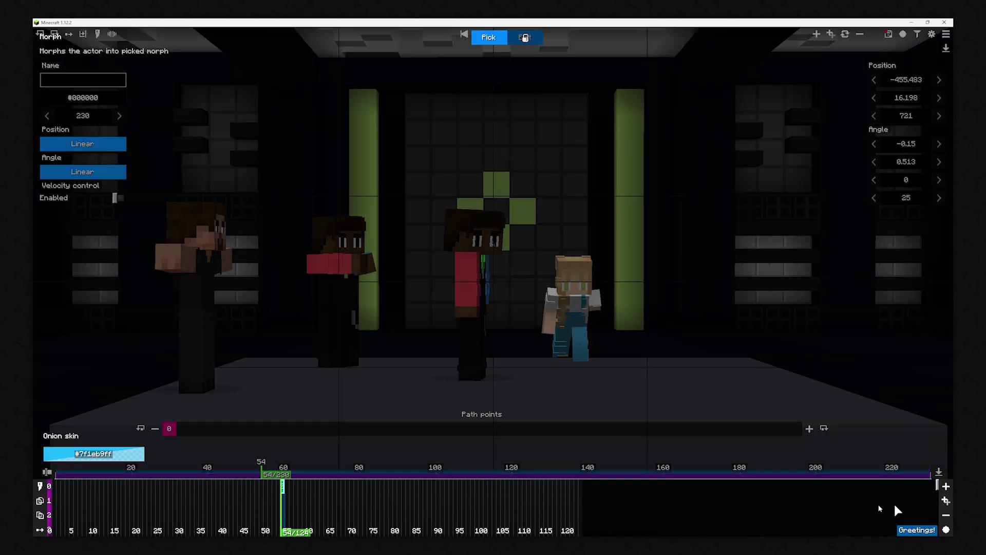
# Assign the blonde character morph to it and play from tick 47 to watch the change.
pyautogui.click(485, 38)
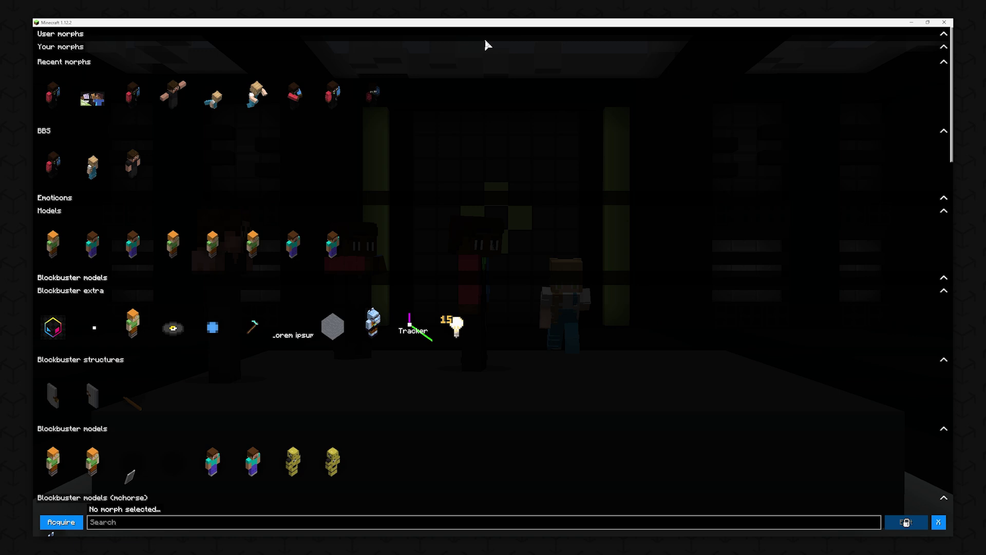
pyautogui.click(90, 175)
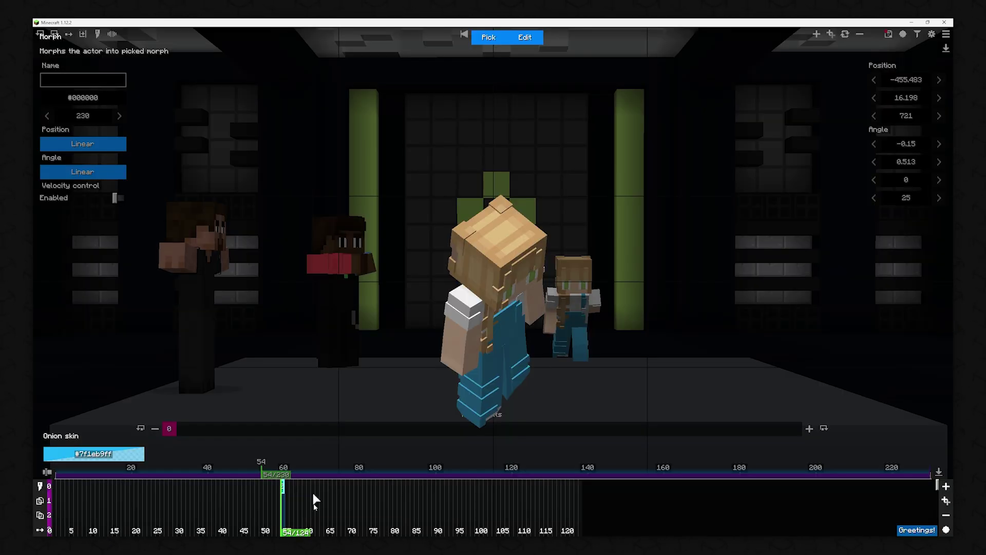
pyautogui.click(313, 494)
pyautogui.moveTo(260, 470); pyautogui.dragTo(238, 467)
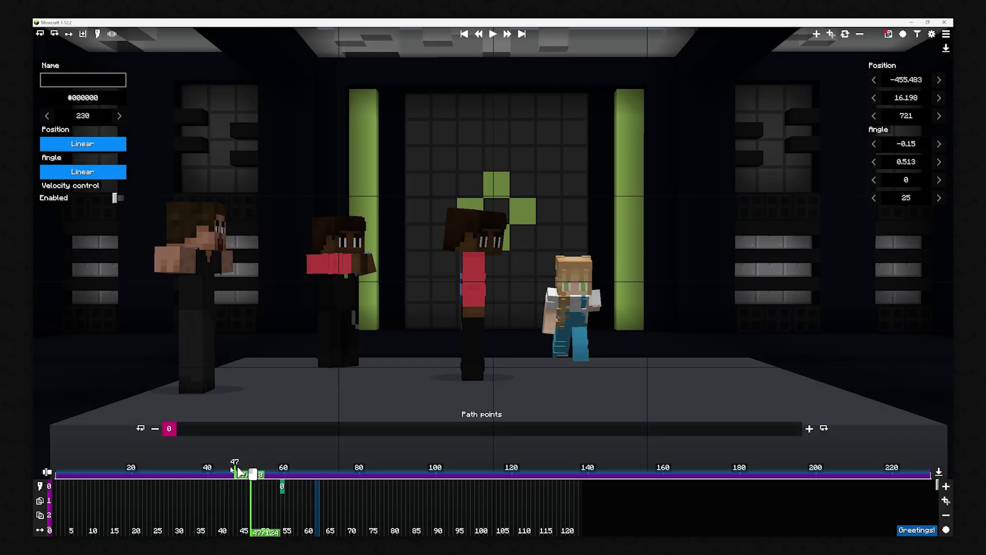
pyautogui.press('space')
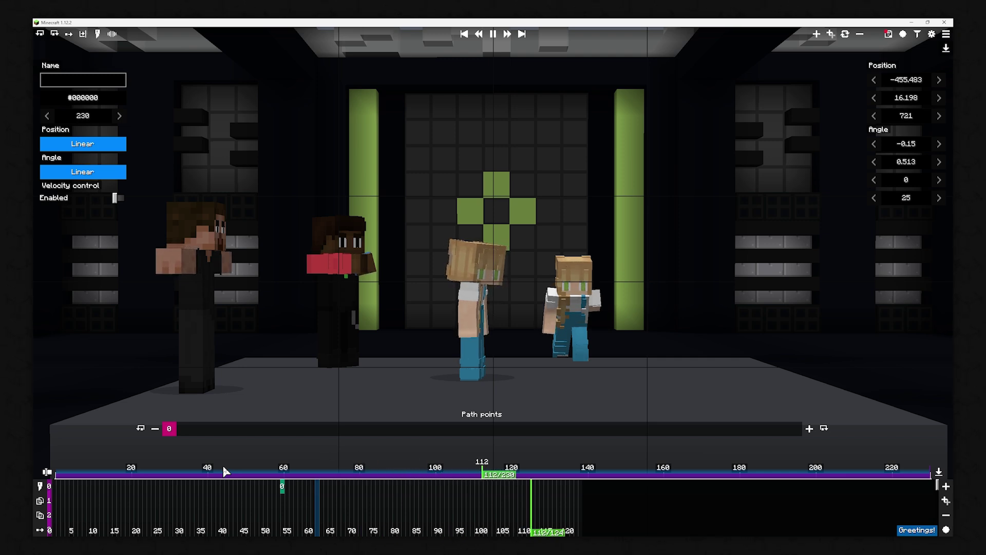
# Copy the tick-54 Morph action to tick 68 and open the copy's pose editor.
pyautogui.click(282, 489)
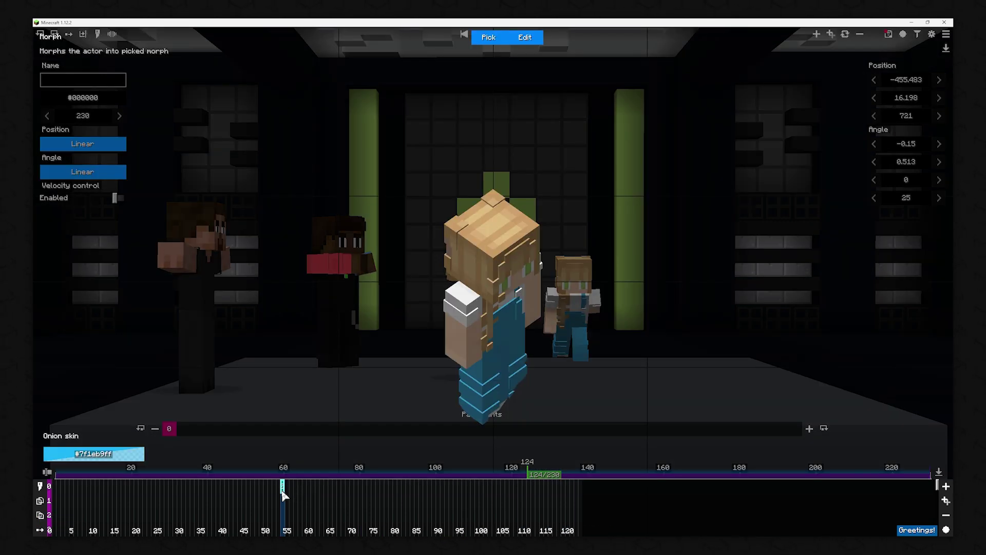
pyautogui.hotkey('ctrl', 'c')
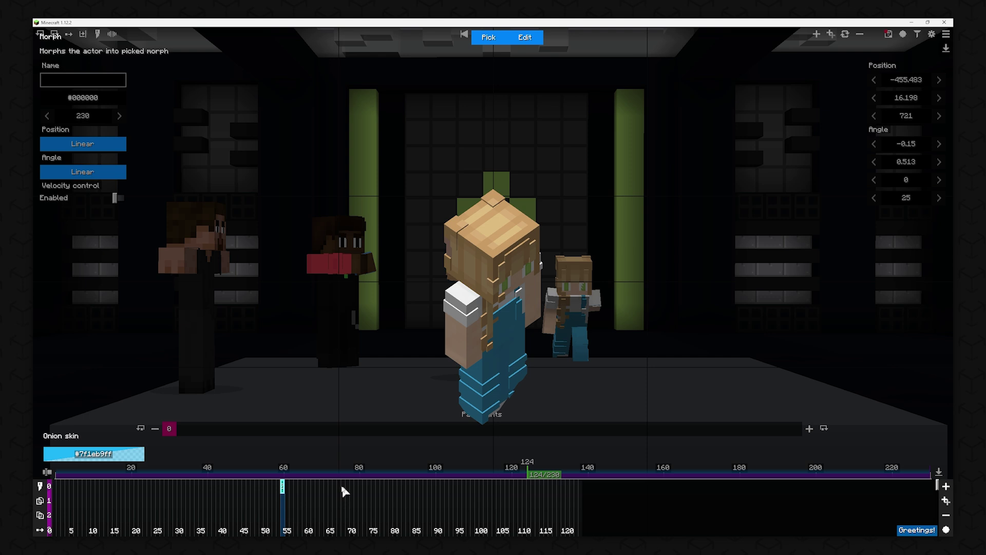
pyautogui.hotkey('ctrl', 'v')
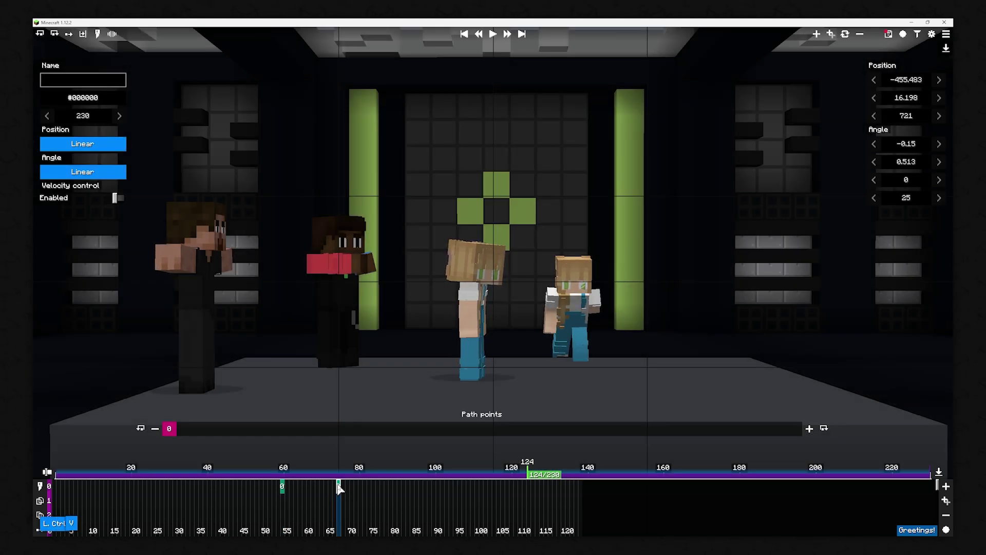
pyautogui.click(339, 486)
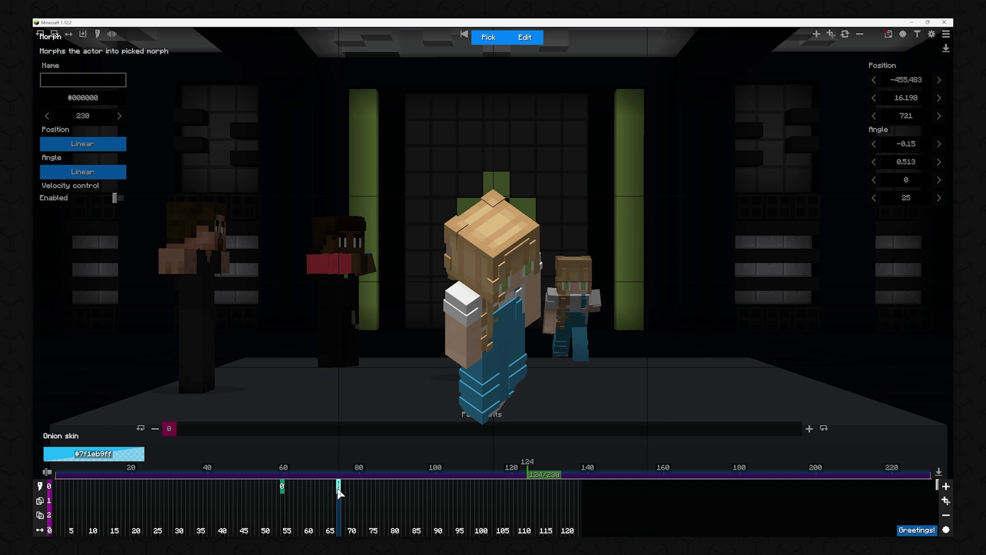
pyautogui.click(531, 46)
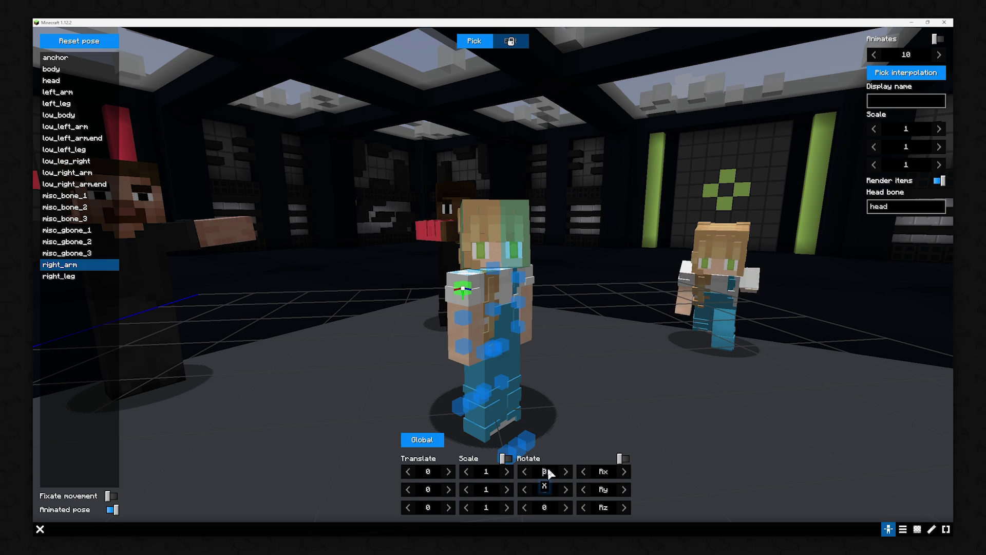
# Rotate right_arm 360 on X, enable Animates, and set Duration to 58.
pyautogui.write('6')
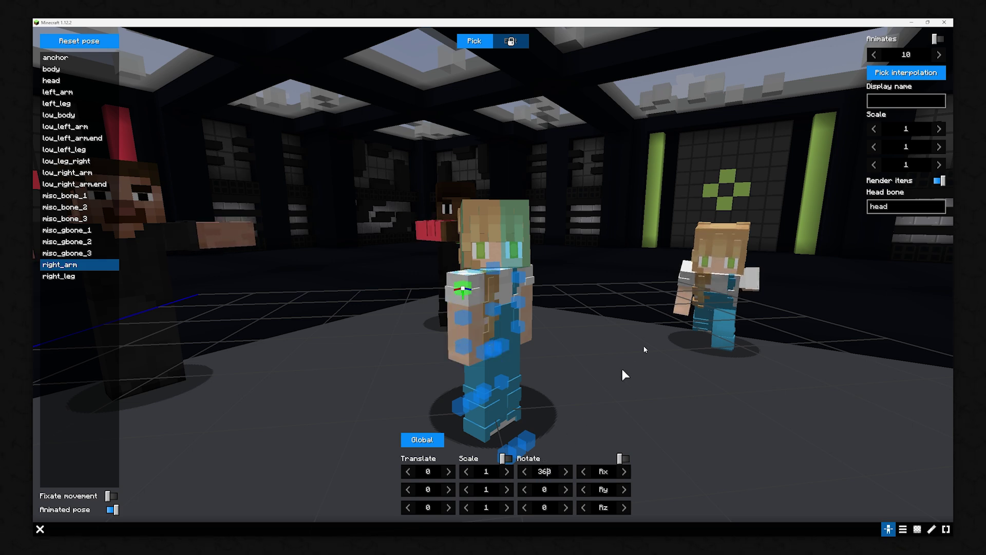
pyautogui.click(938, 40)
pyautogui.moveTo(907, 60); pyautogui.dragTo(925, 60)
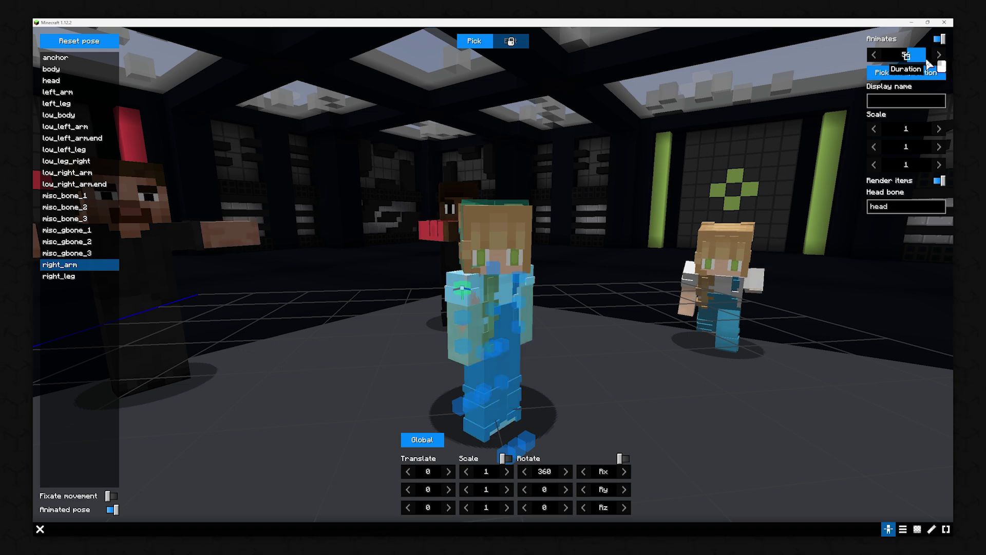
pyautogui.moveTo(928, 62); pyautogui.dragTo(927, 71)
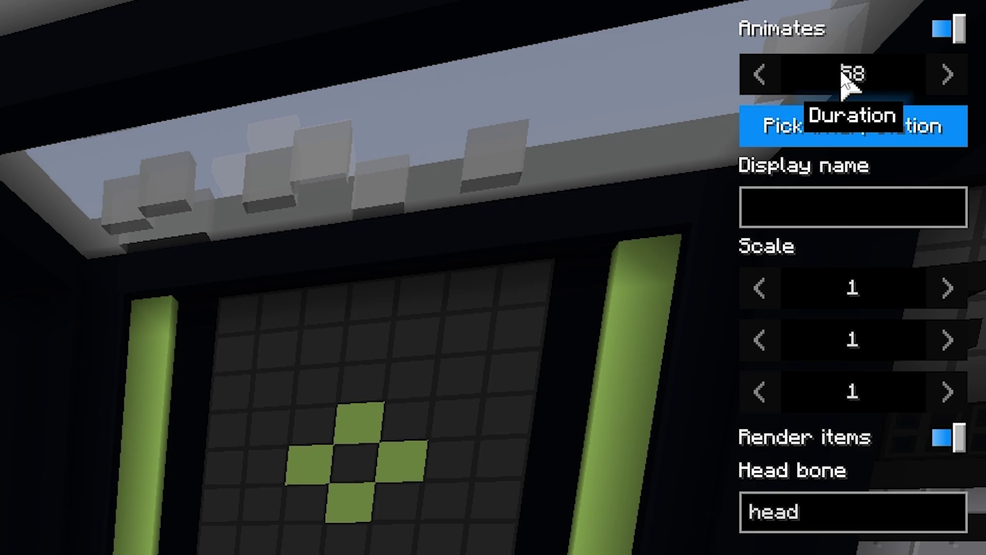
# Leave the pose editor, deselect the morph clip, and scrub to preview the arm rotation.
pyautogui.click(863, 71)
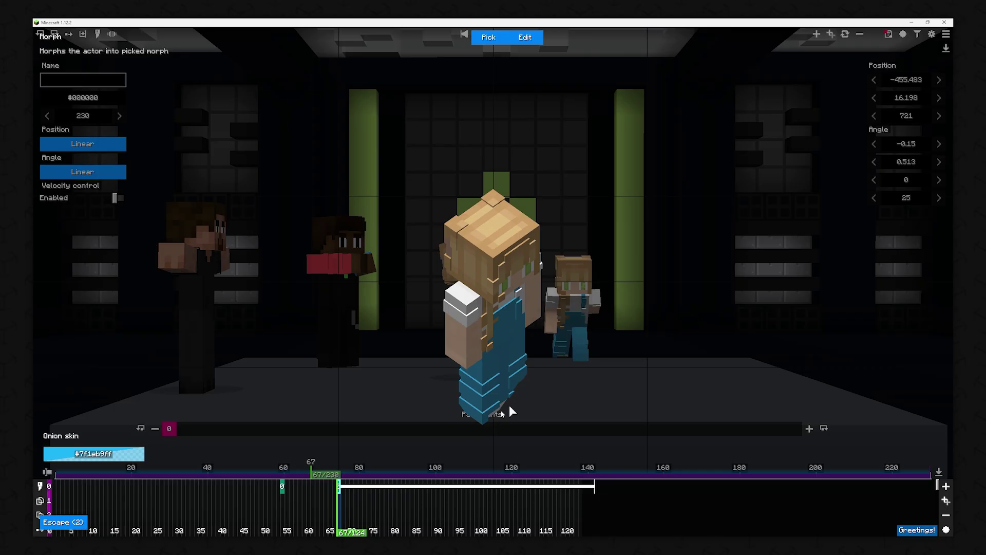
pyautogui.click(392, 524)
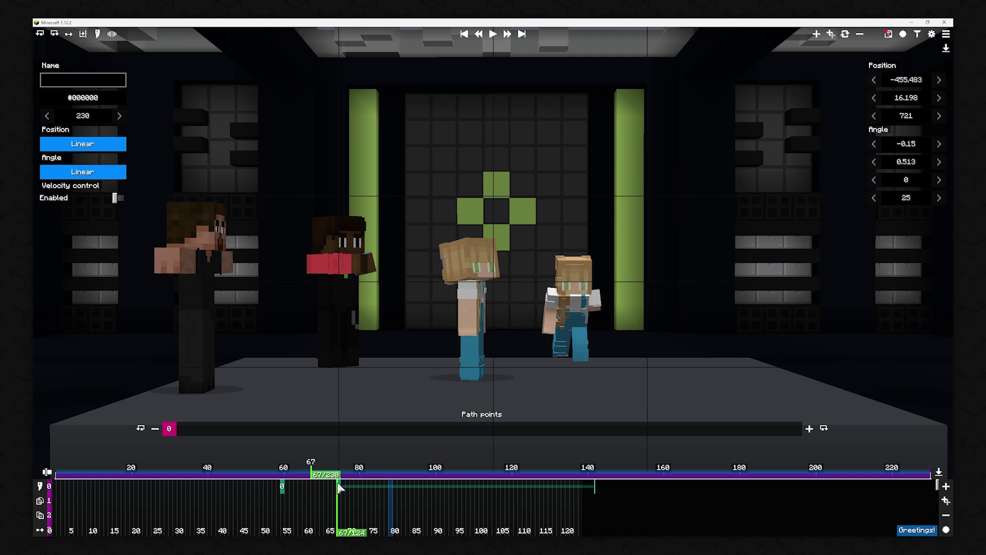
pyautogui.moveTo(316, 476); pyautogui.dragTo(34, 461)
pyautogui.press('space')
pyautogui.press('F1')
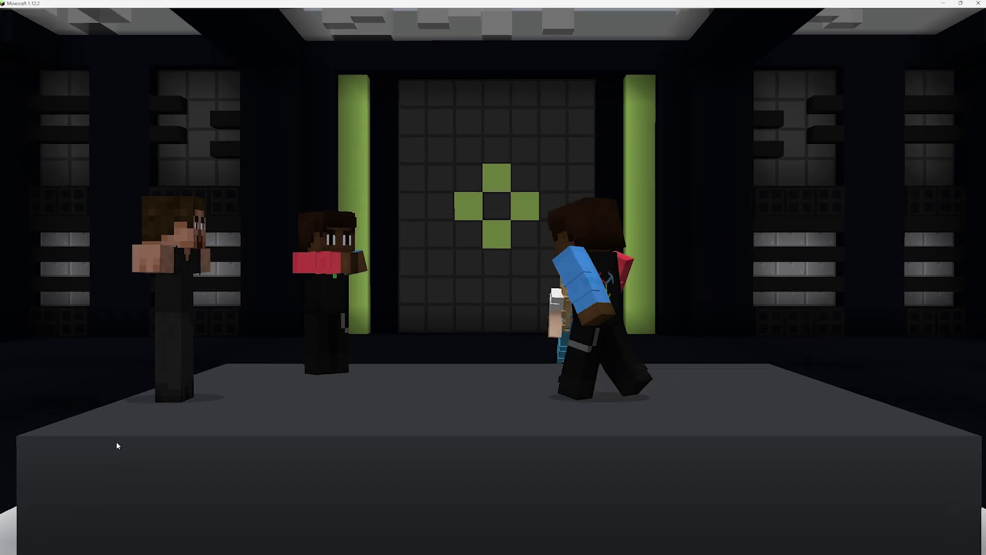